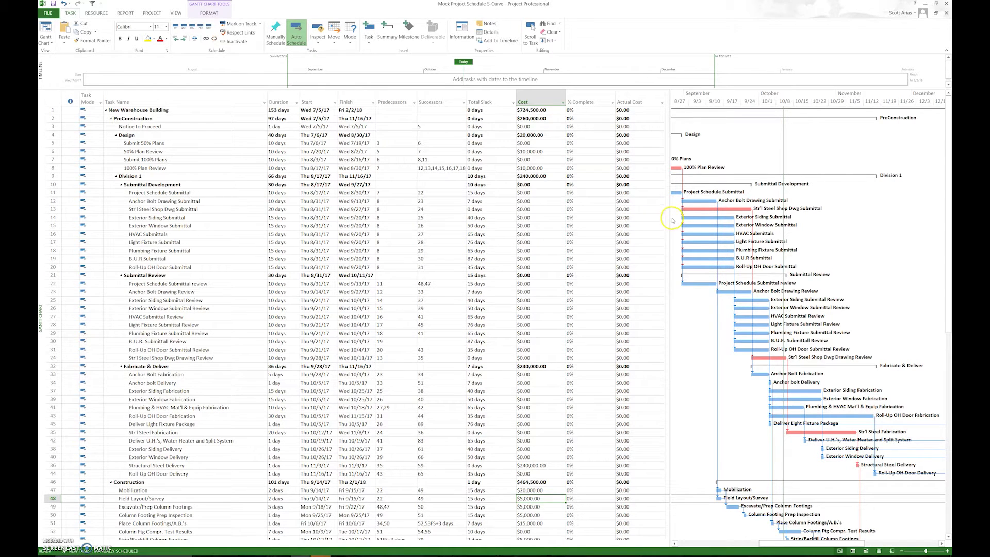
Narrow the task table so it ends after the Total Slack column and the Gantt chart gets more room.
left_click_drag(670, 221, 519, 221)
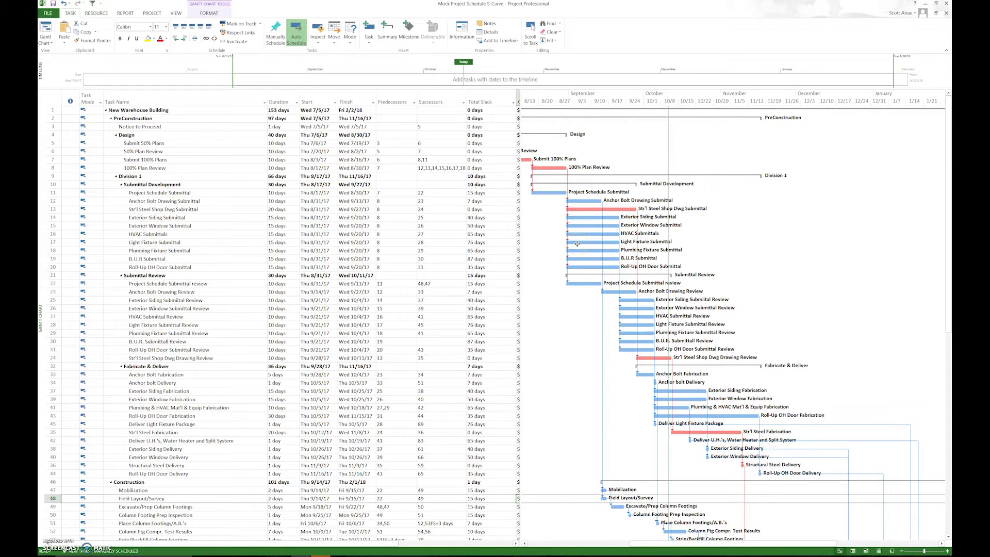
mouse_move(578, 244)
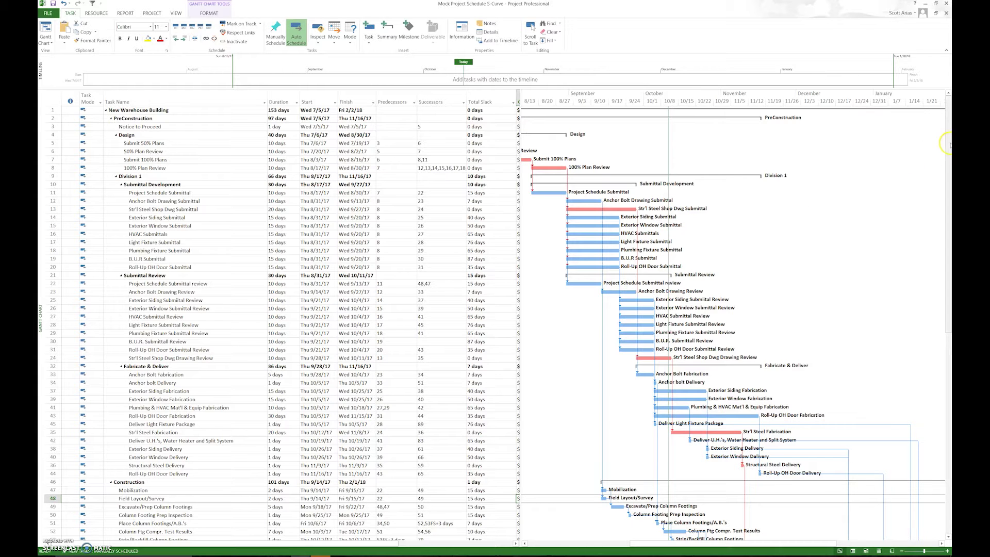
left_click_drag(948, 146, 948, 166)
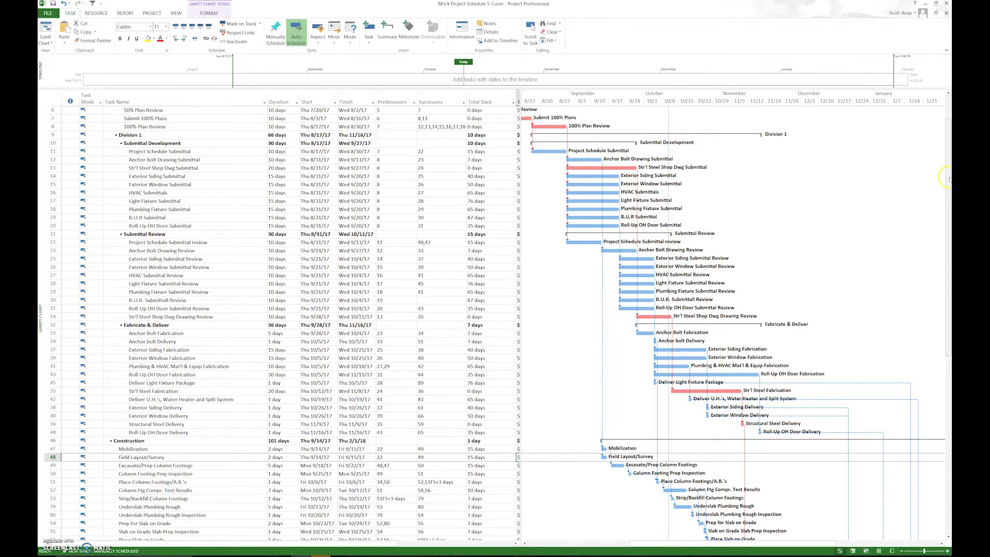
left_click_drag(947, 178, 948, 121)
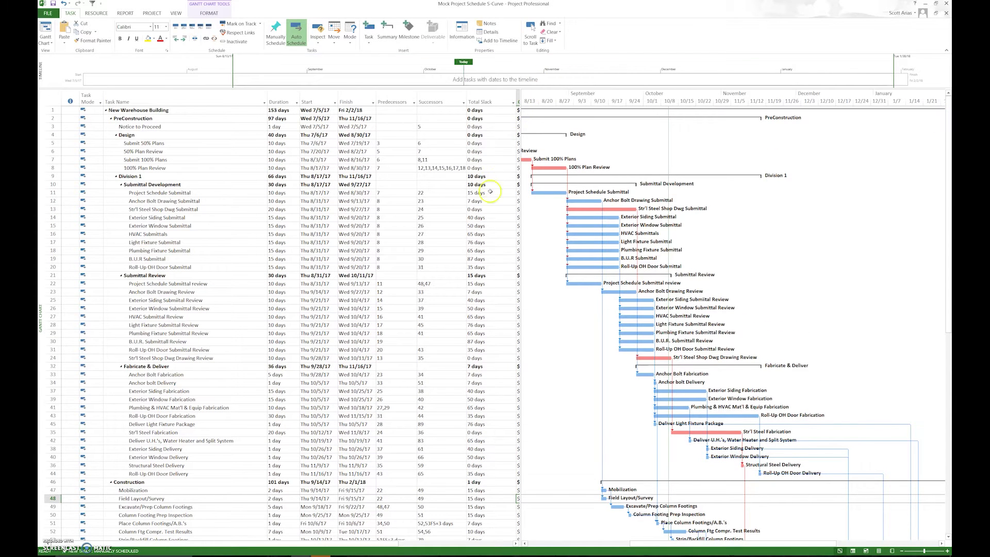
Select the Exterior Siding Submittal task and apply the Task Entry view to show its predecessor and successor details.
left_click(485, 218)
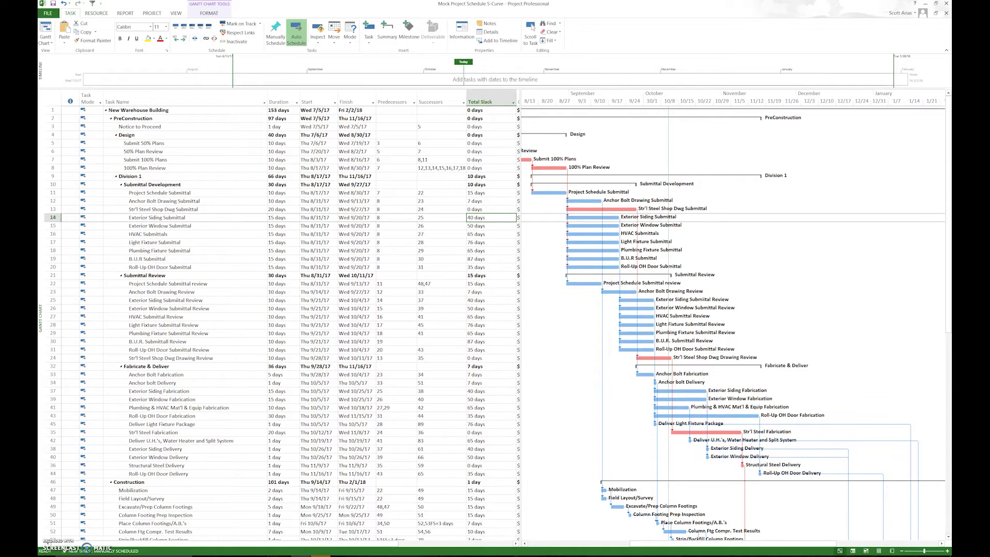
left_click(52, 217)
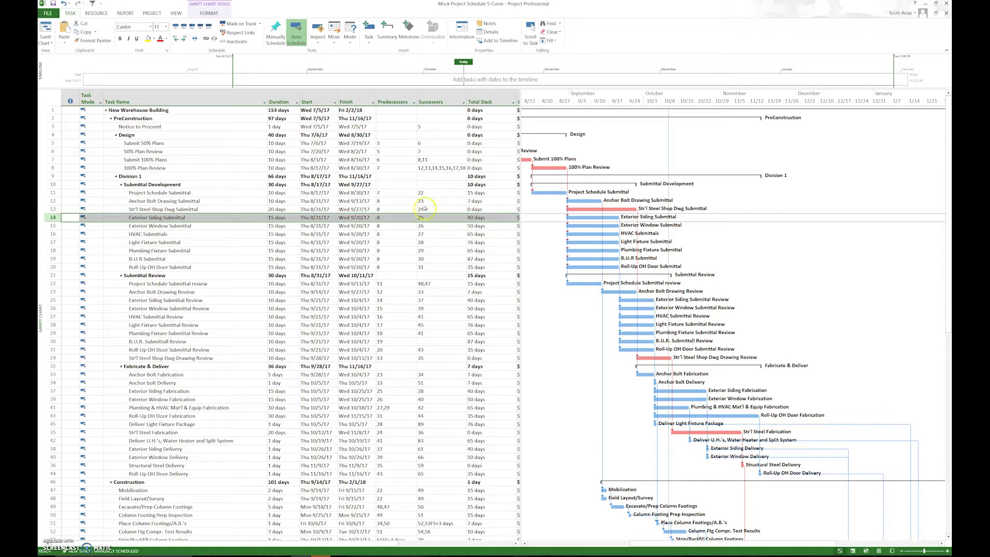
left_click(488, 222)
left_click(175, 13)
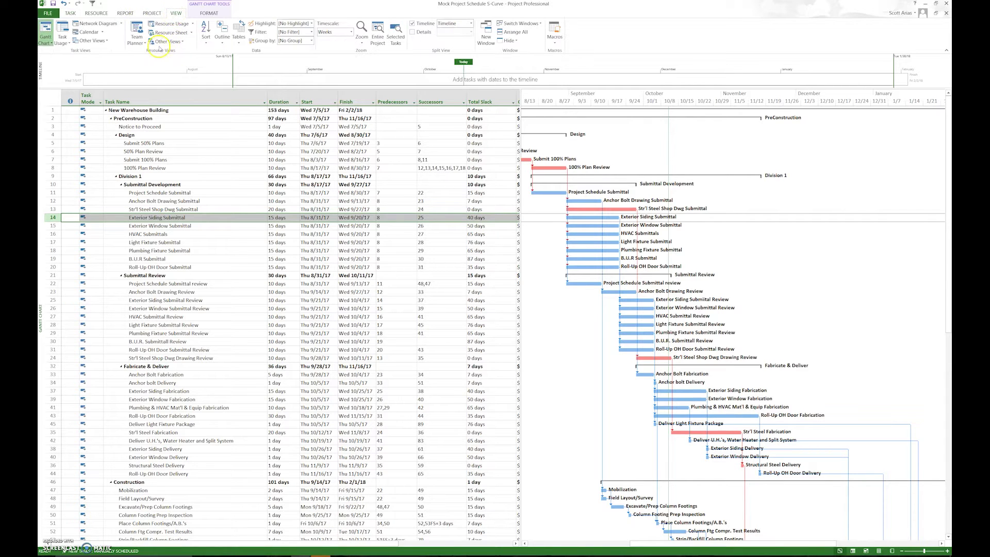
left_click(176, 45)
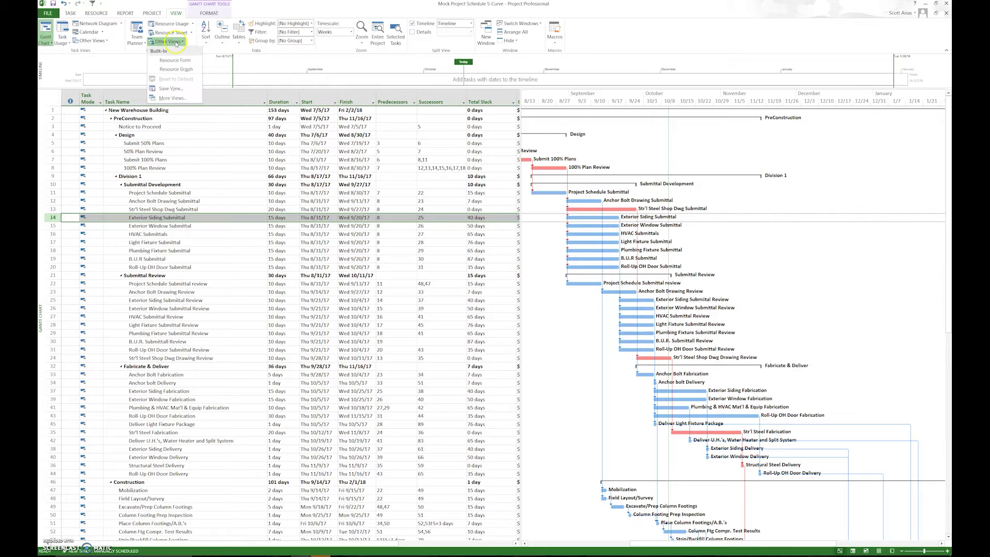
left_click(186, 98)
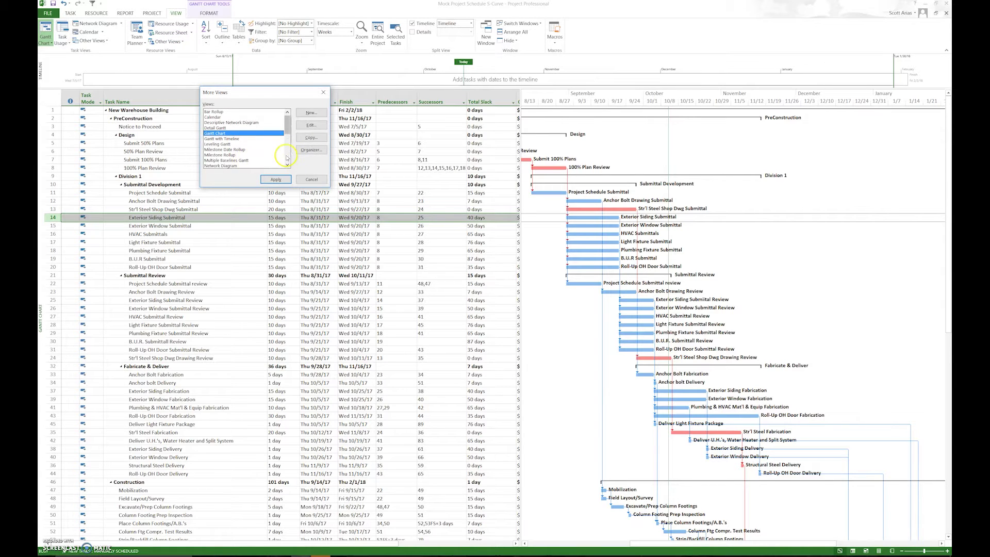
left_click_drag(287, 124, 287, 158)
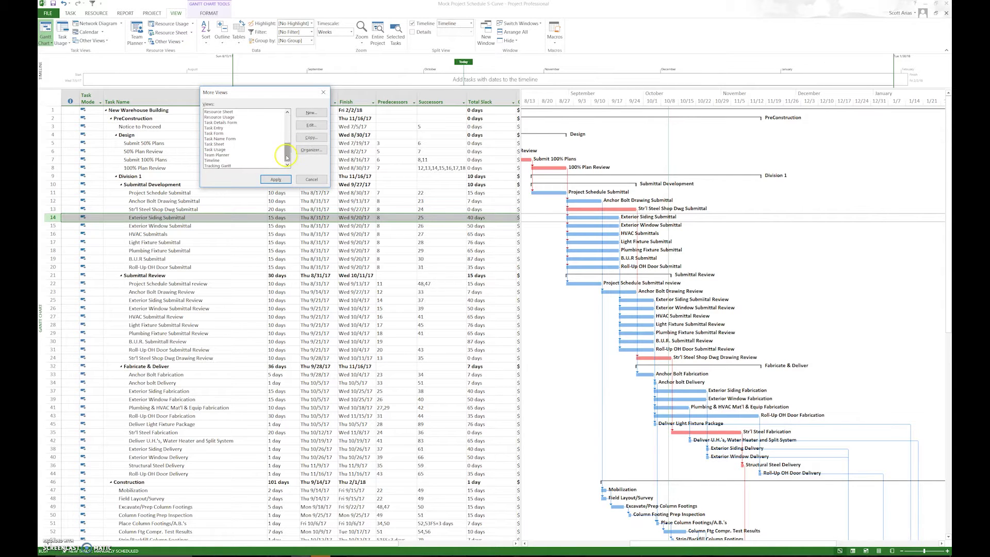
left_click(222, 128)
left_click(276, 179)
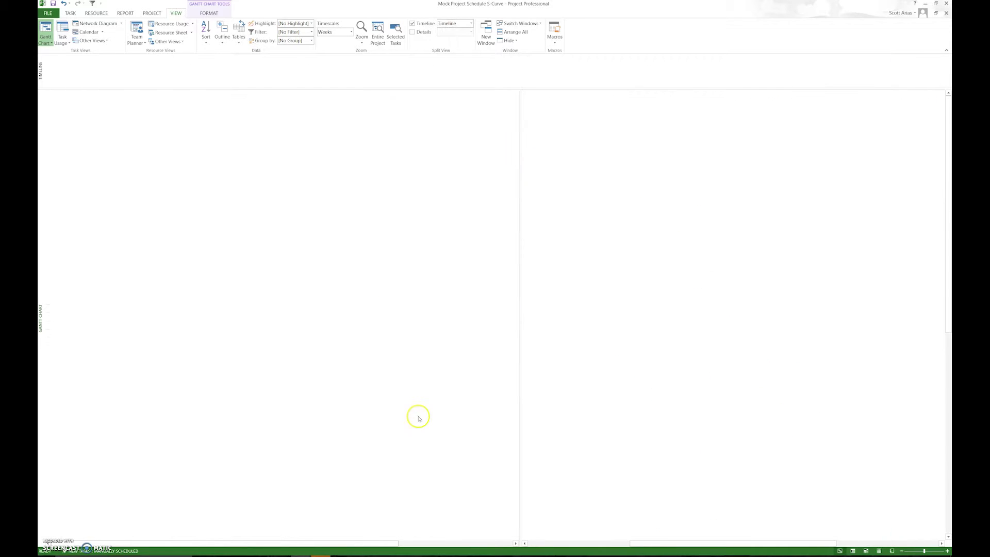
left_click_drag(400, 301, 415, 410)
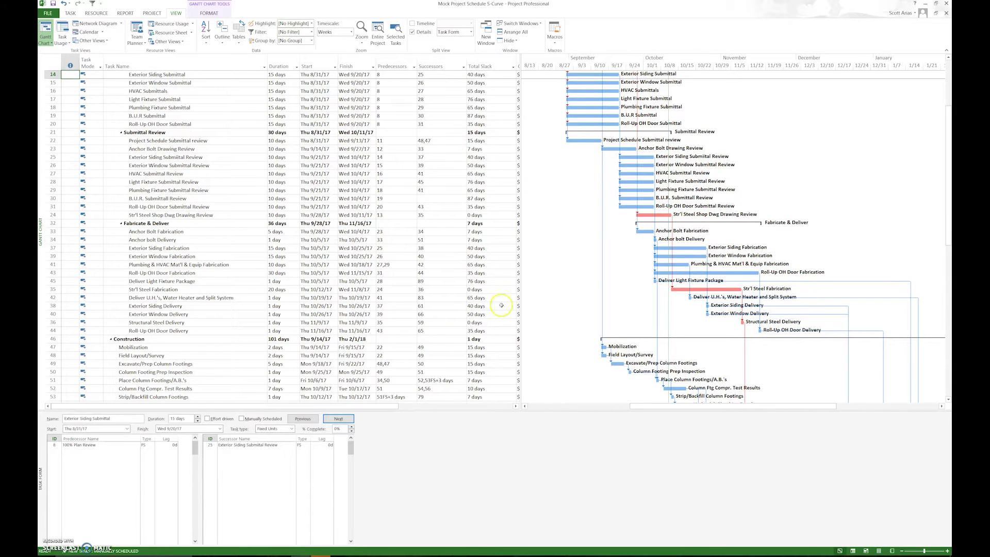
Set a 10-day lag on the 100% Plan Review predecessor of the Exterior Siding Submittal task.
left_click(51, 74)
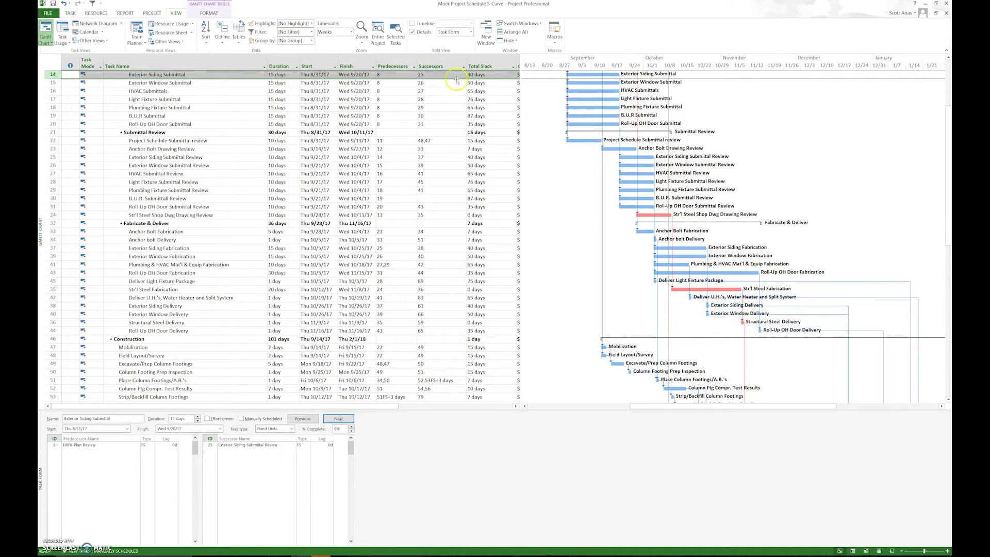
left_click(948, 58)
scroll(948, 58, "up", 4)
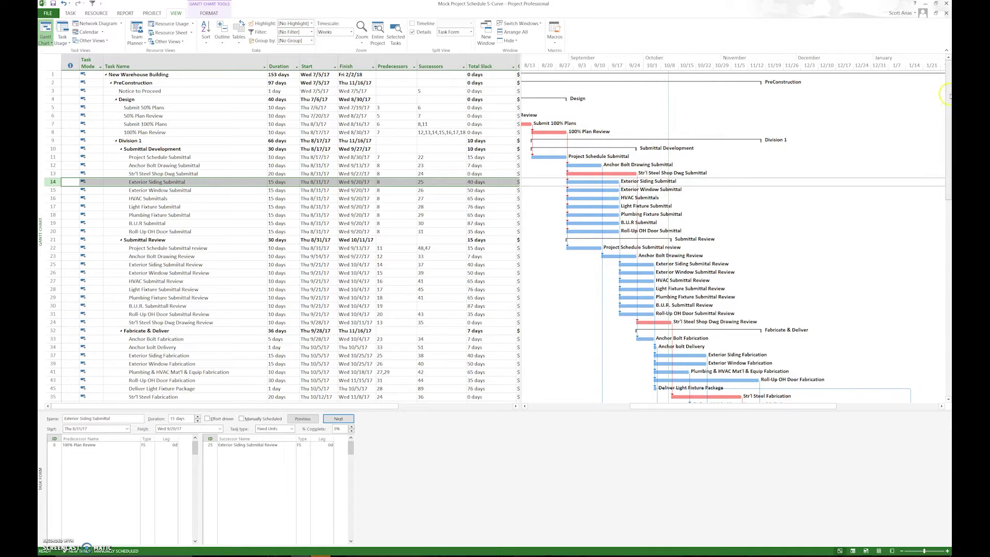
left_click_drag(949, 96, 948, 130)
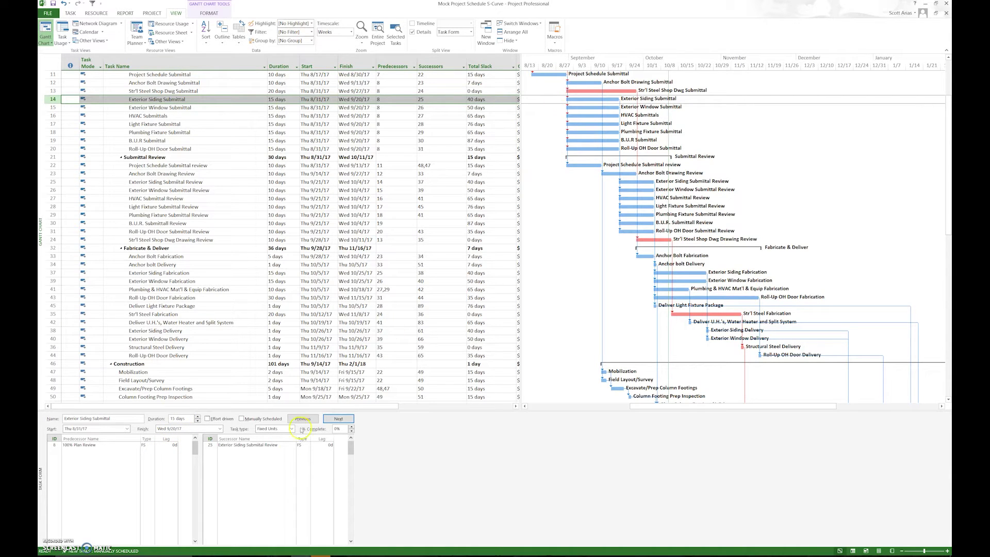
left_click(167, 445)
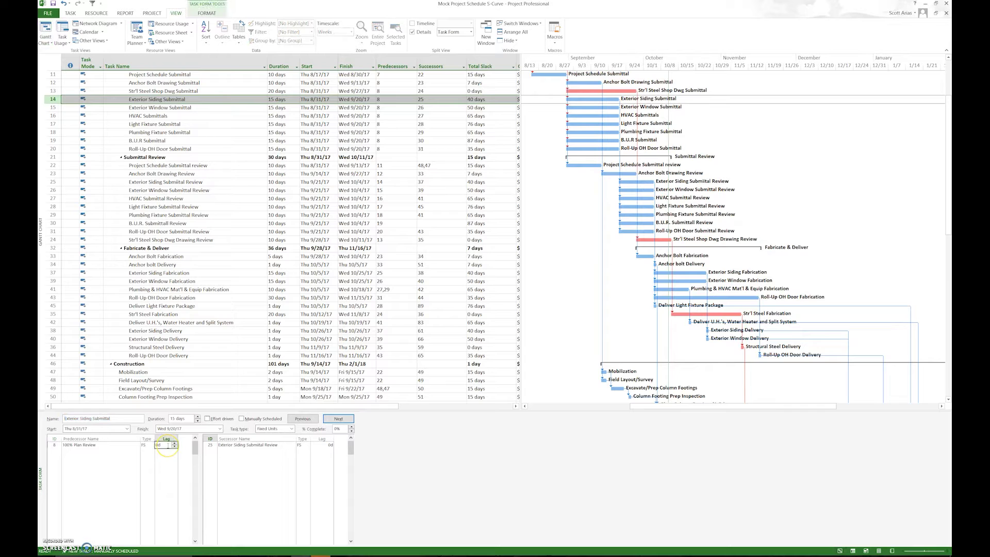
type("10")
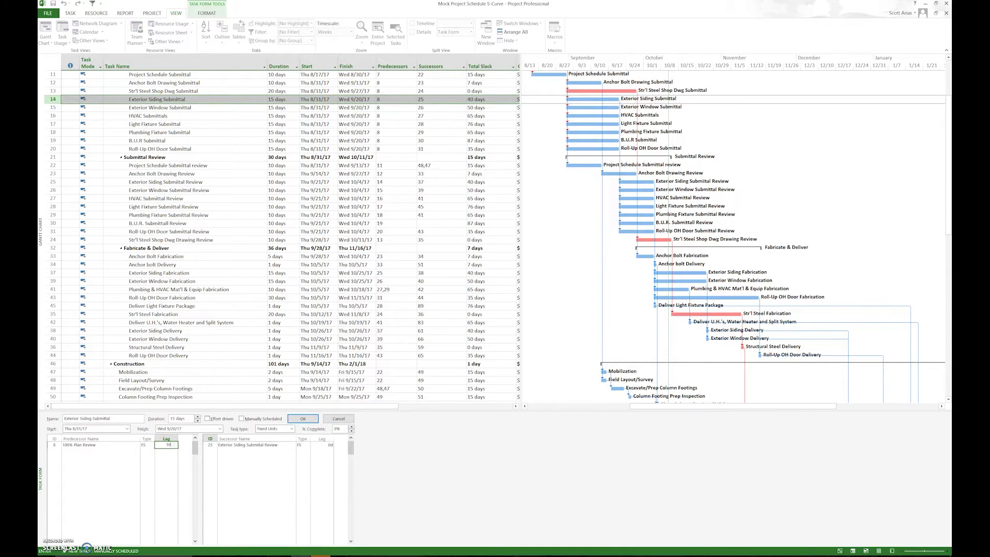
left_click(307, 418)
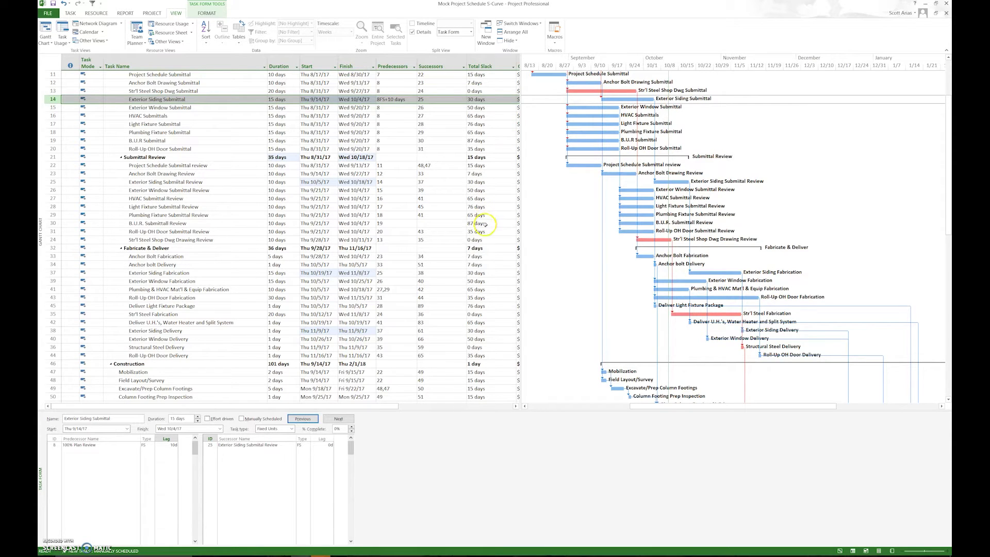
Add task 67, B.U.R. Installation, as the successor of Structural Steel Inspection.
left_click(948, 231)
left_click_drag(947, 231, 949, 340)
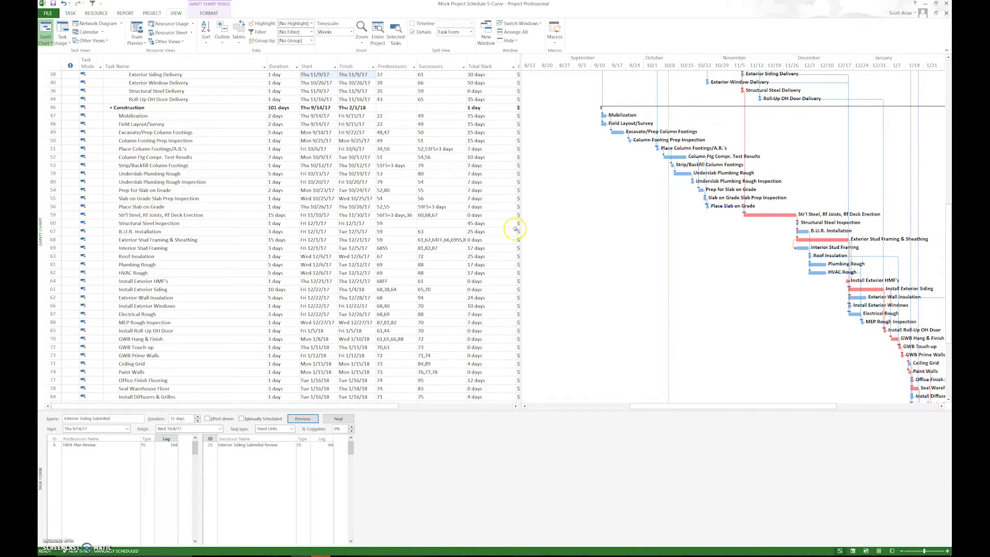
left_click(483, 223)
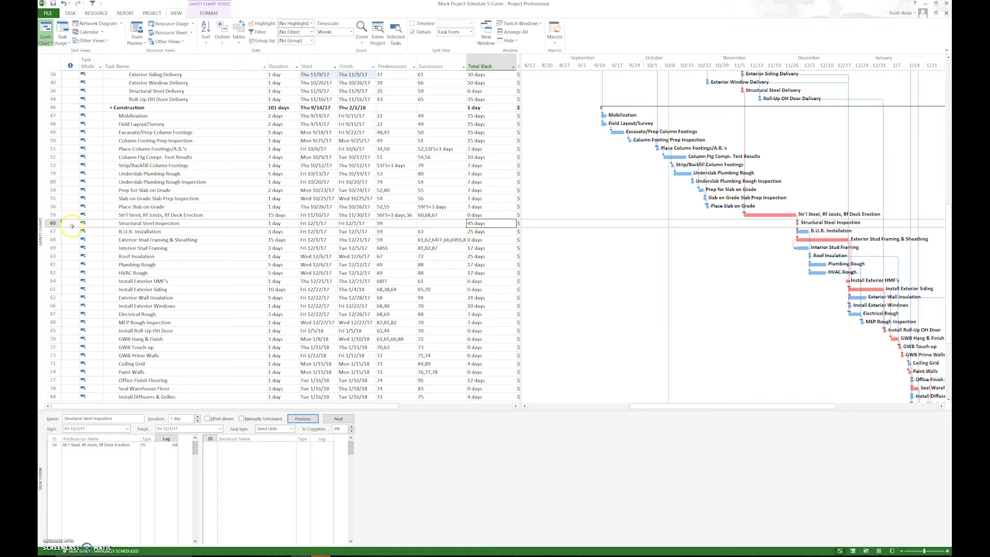
left_click(53, 224)
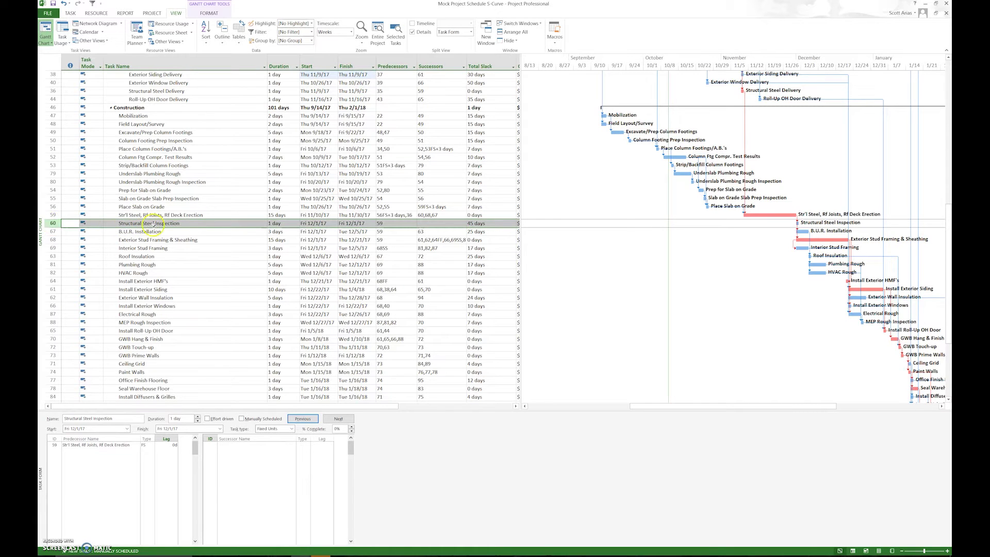
left_click(443, 224)
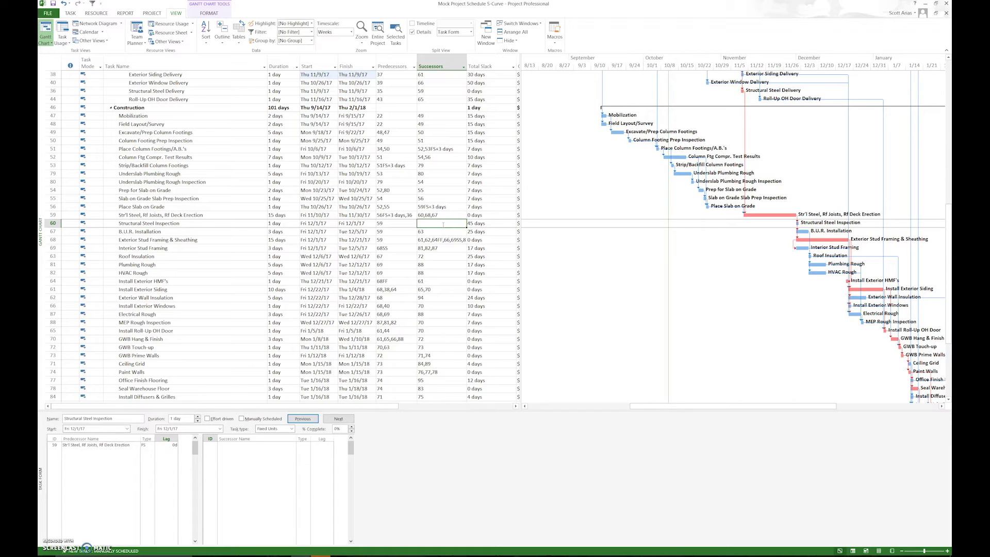
type("67")
key("Return")
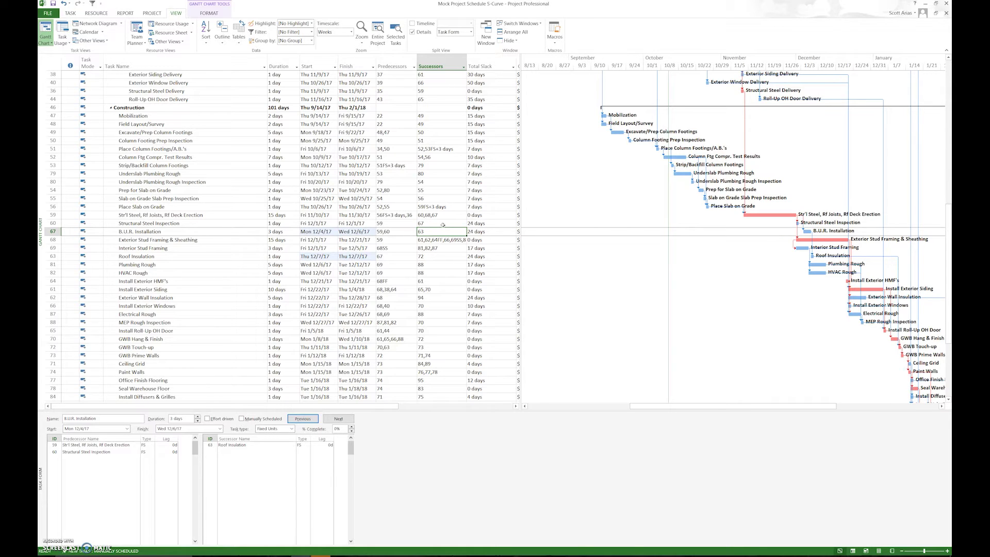
left_click(437, 223)
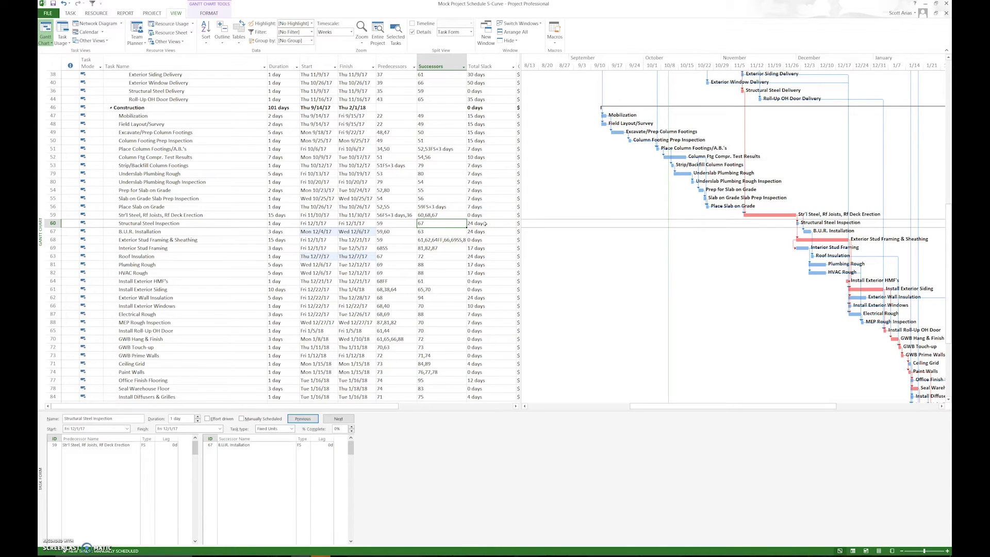
Replace the Seed & Straw successor of Exterior Wall Insulation with task 70, GWB Hang & Finish.
mouse_move(947, 295)
left_mouse_down()
mouse_move(941, 250)
mouse_move(948, 298)
left_mouse_up()
left_click(482, 240)
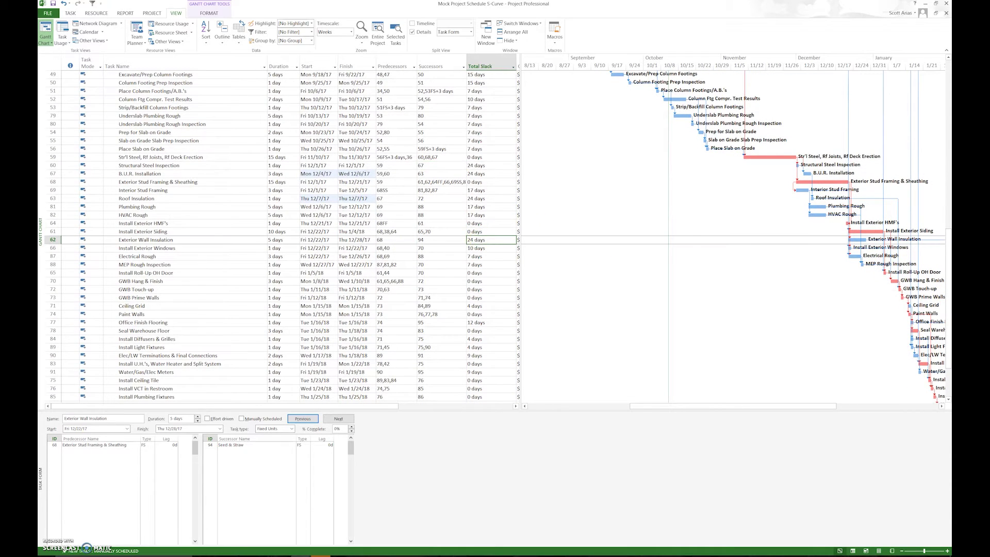
left_click(46, 240)
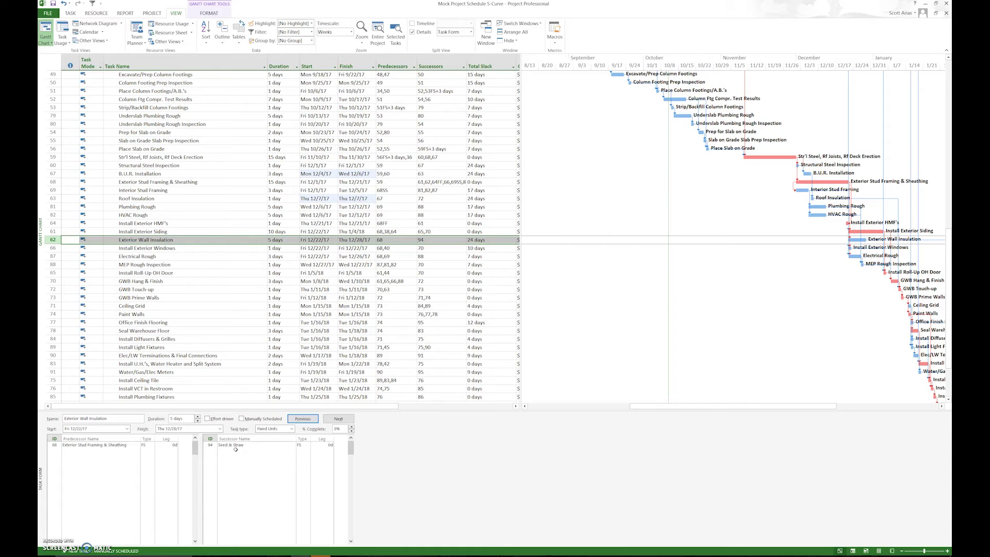
left_click(210, 445)
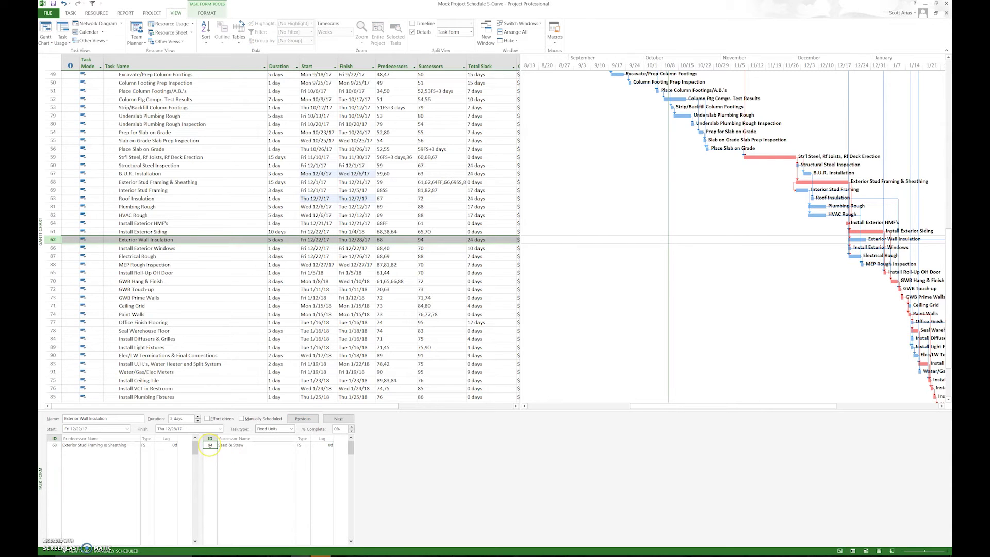
type("70")
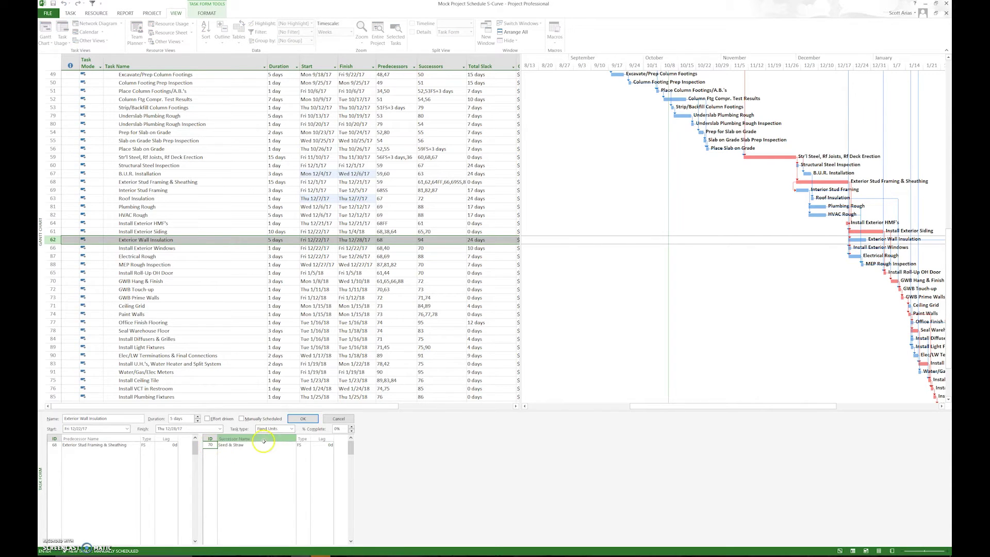
left_click(303, 418)
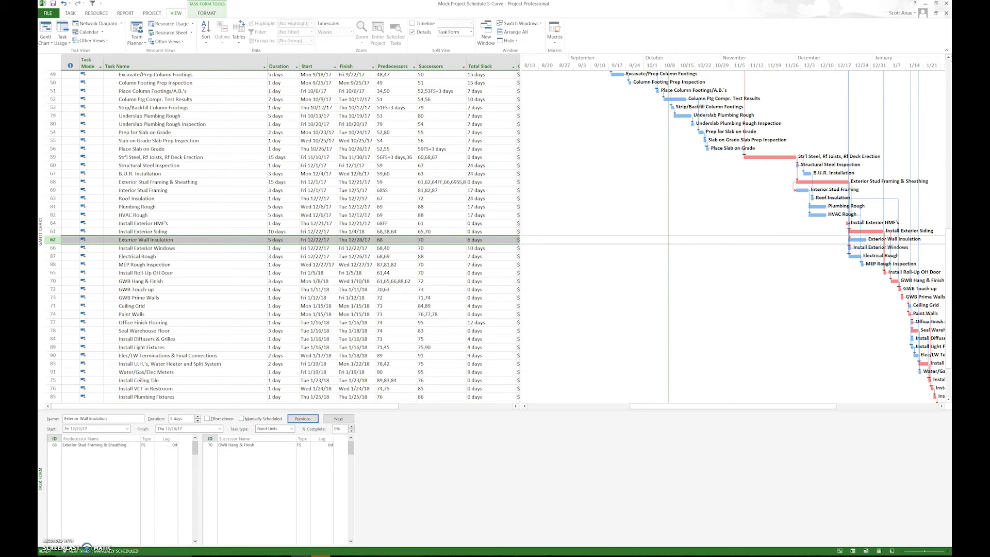
Sort the schedule's tasks by finish date and select the total duration of the New Warehouse Building project.
left_click(949, 58)
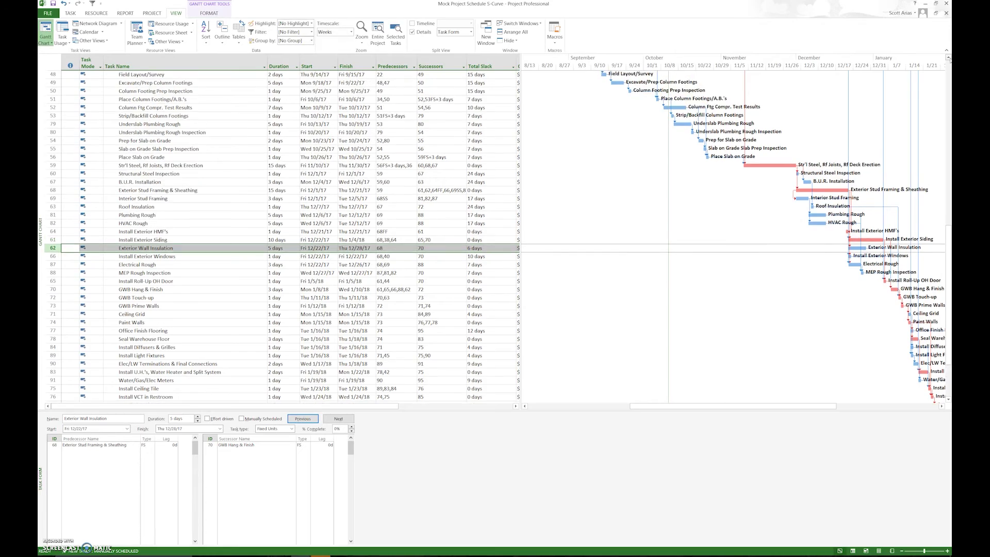
left_click_drag(949, 58, 949, 59)
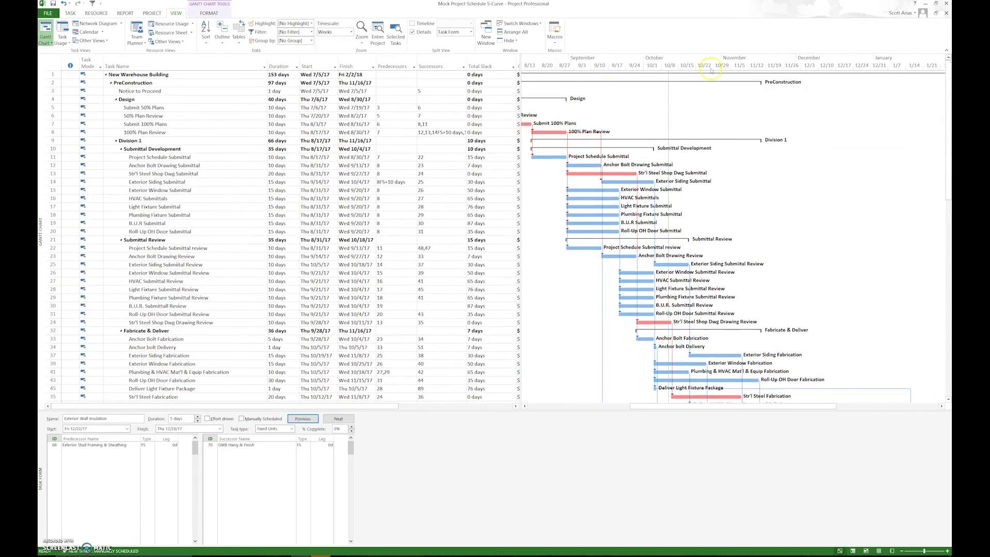
left_click(207, 44)
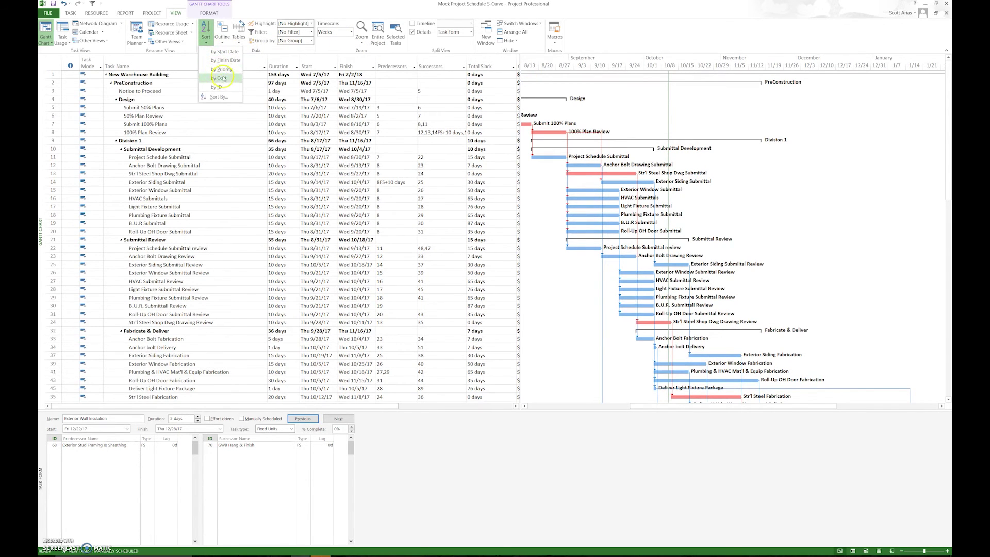
left_click(226, 61)
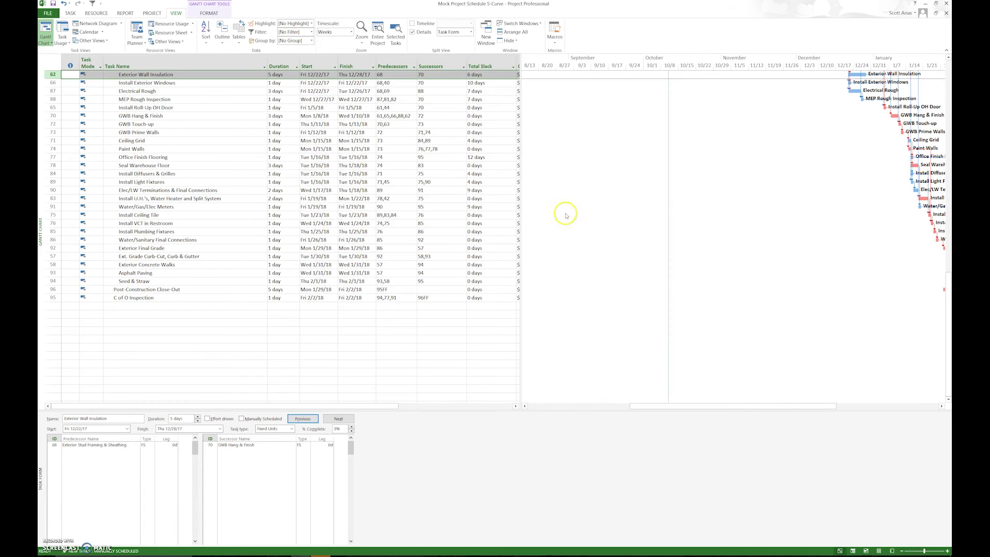
left_click(948, 66)
left_click(948, 65)
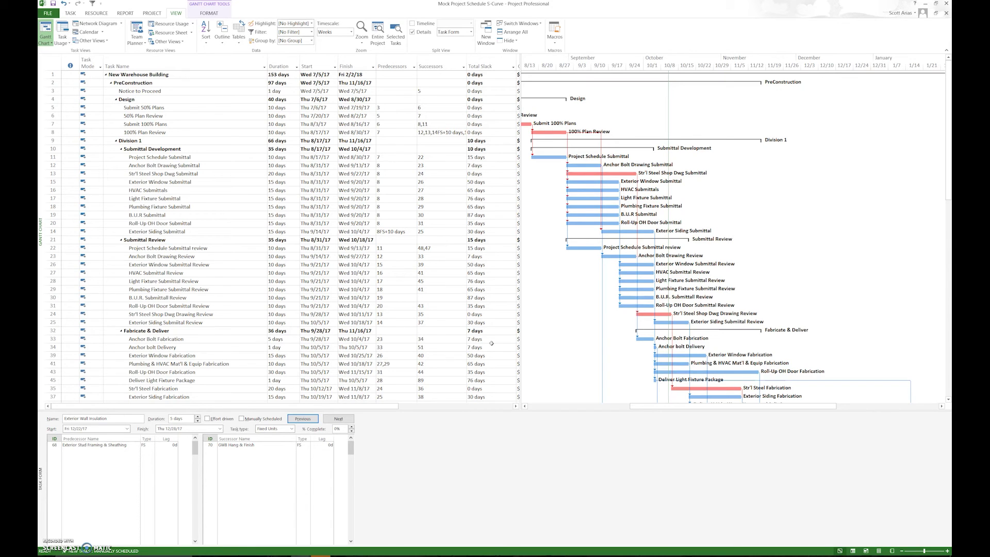
left_click(283, 75)
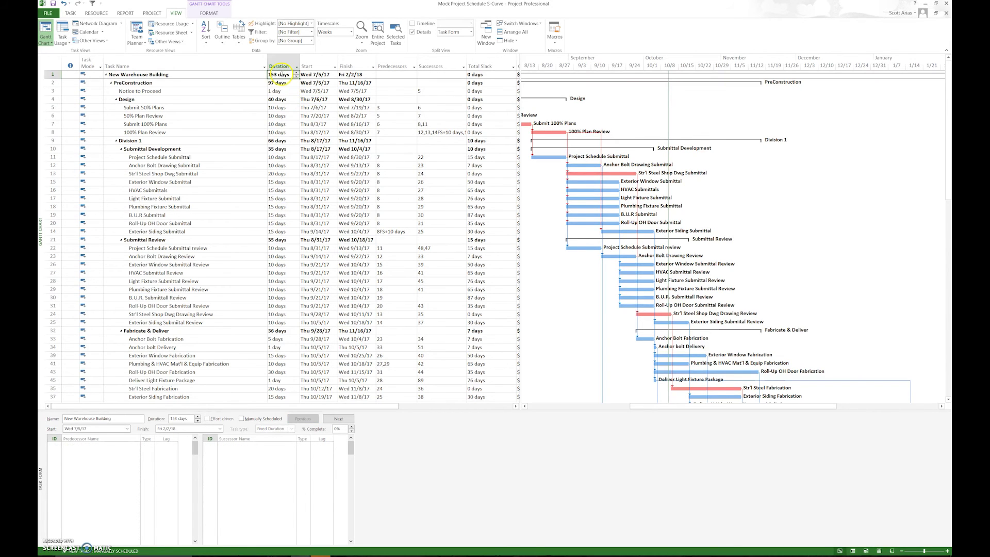